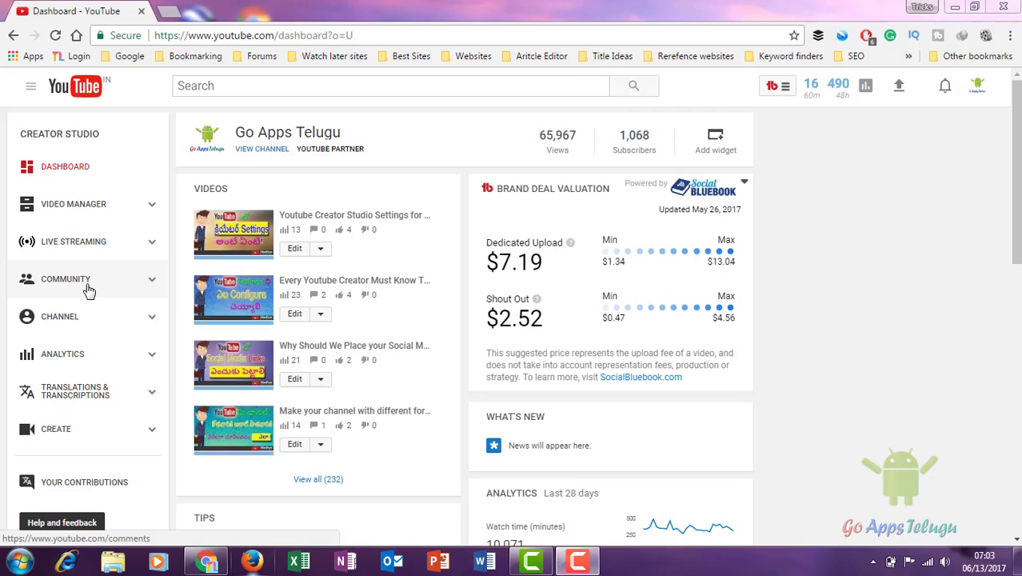
- Open the channel's Status and features page and examine the Copyright Status and Community Guidelines Status sections
left_click(93, 330)
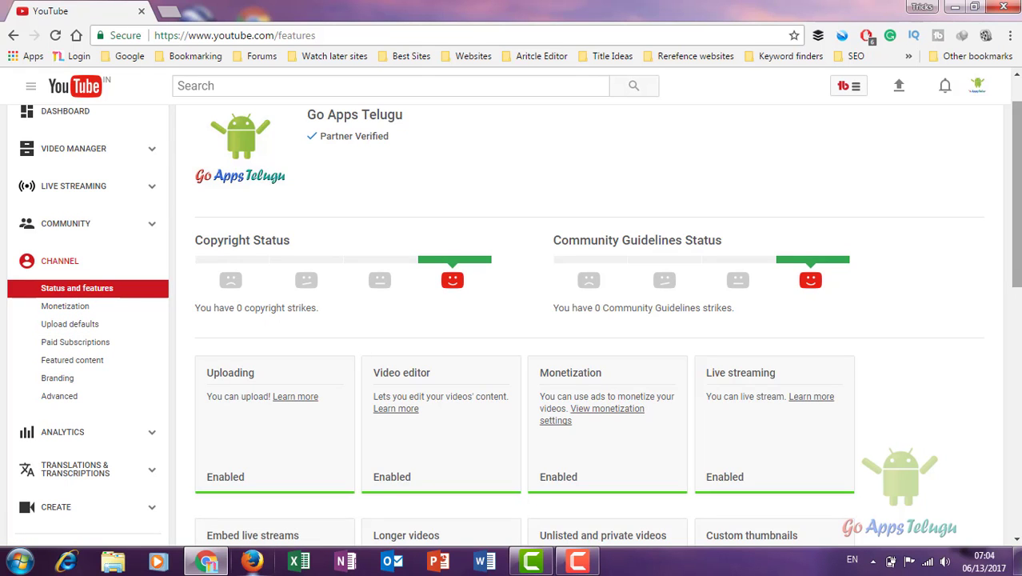
scroll(272, 268, "down", 1)
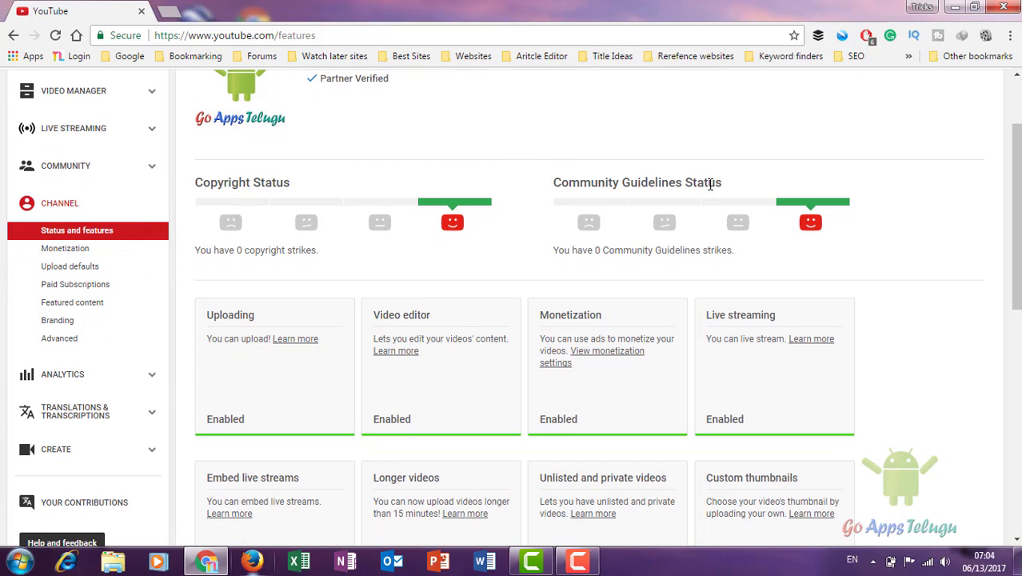
scroll(560, 240, "down", 1)
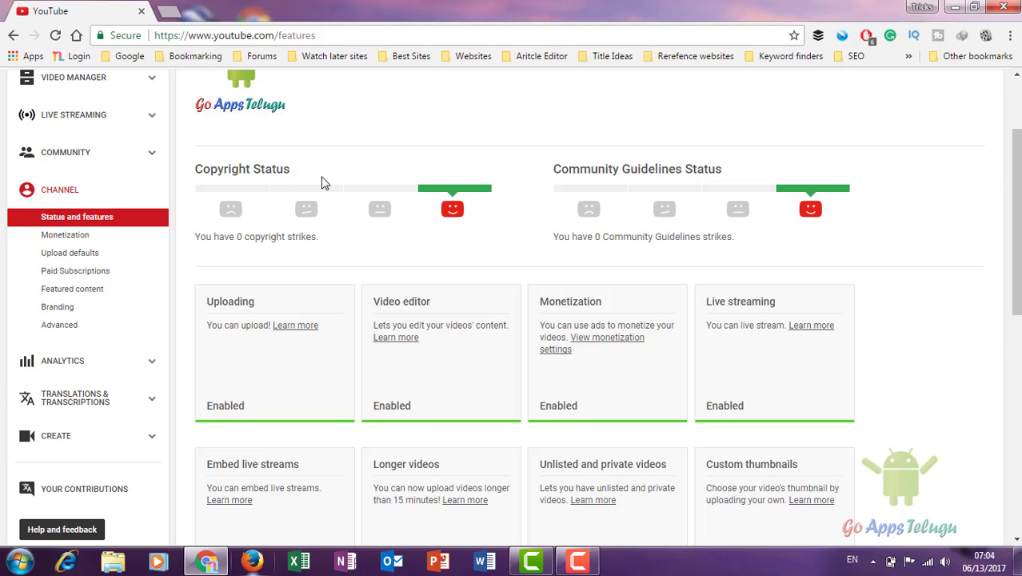
- Look through the channel's feature cards from Uploading to Content ID appeals, including the Custom URL card
scroll(211, 184, "down", 3)
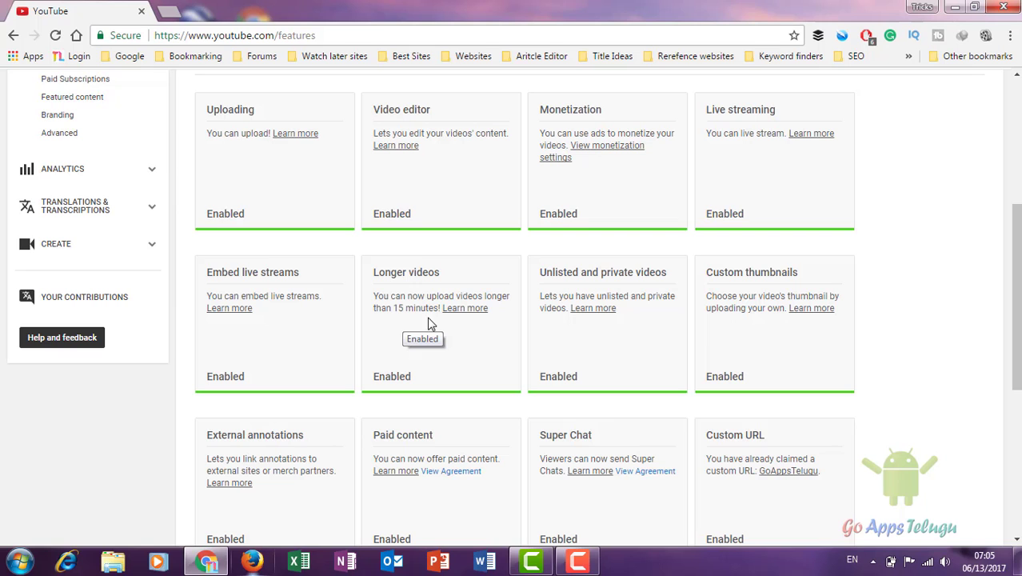
scroll(428, 322, "down", 2)
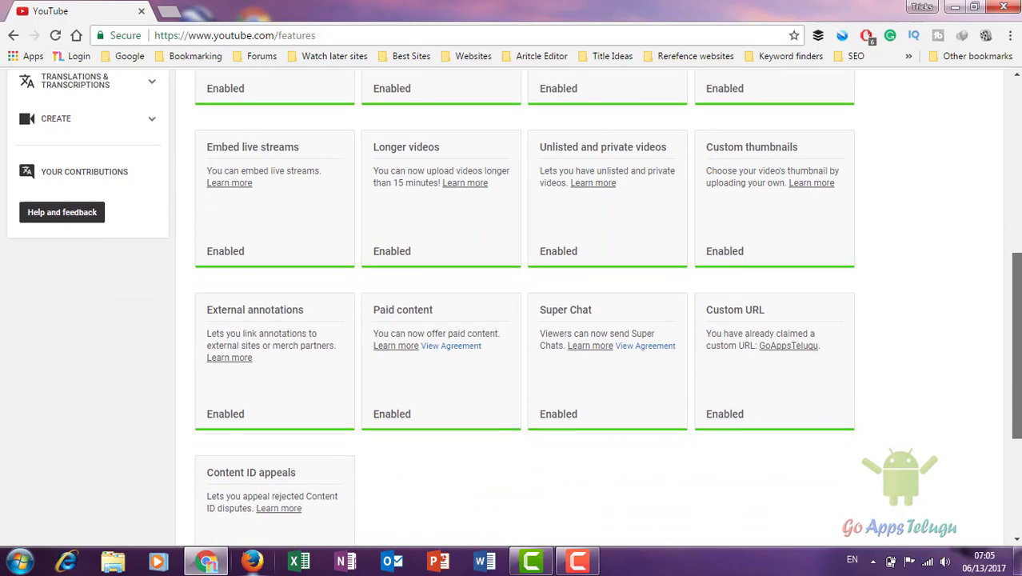
scroll(623, 250, "down", 1)
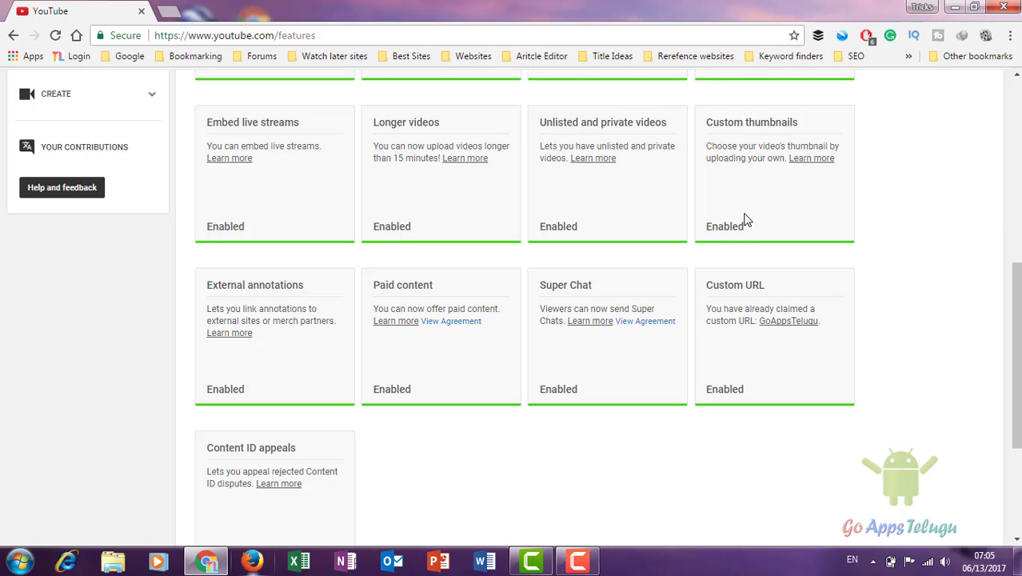
scroll(1016, 360, "down", 1)
scroll(511, 320, "down", 1)
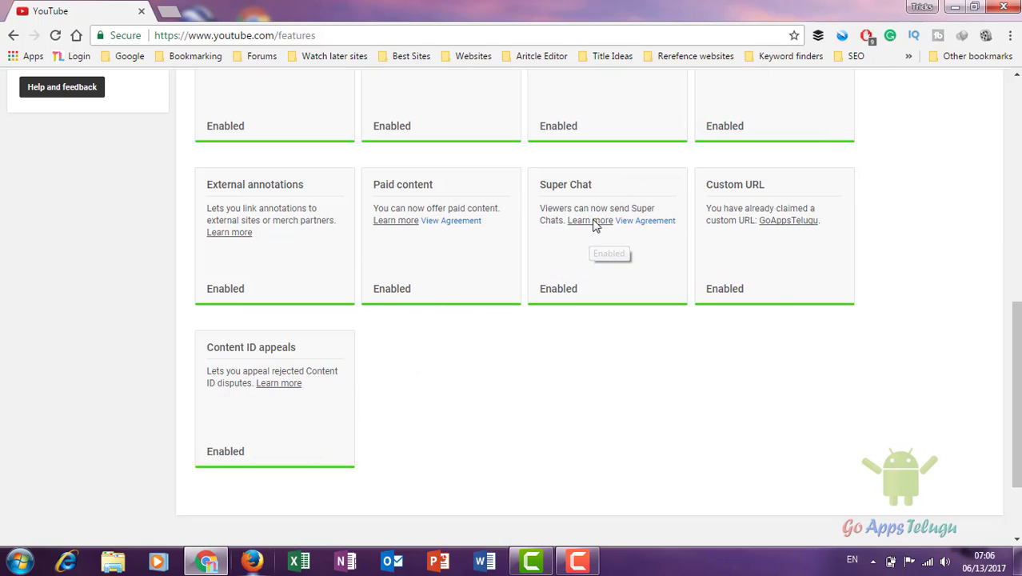
scroll(696, 310, "down", 1)
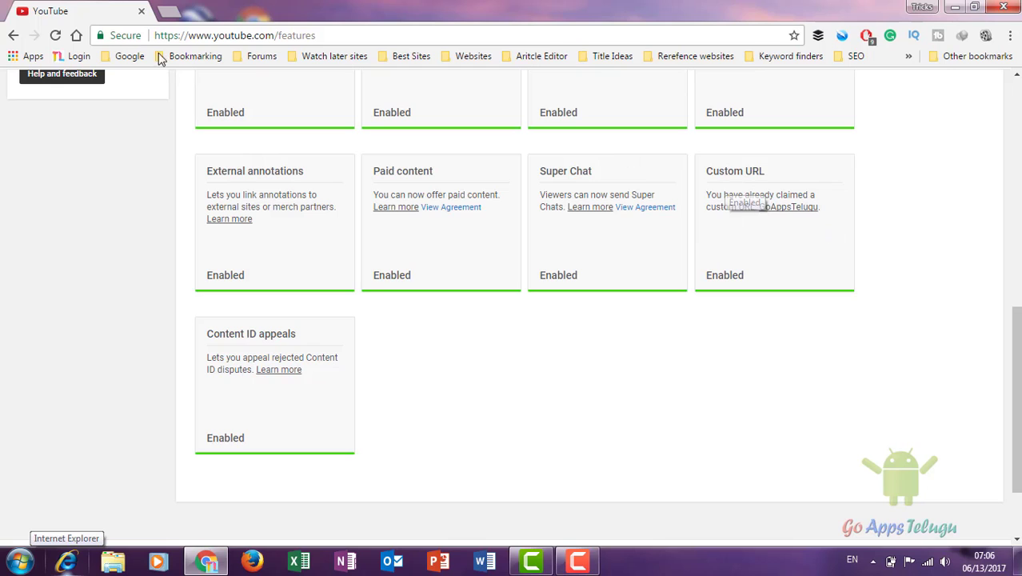
double_click(291, 34)
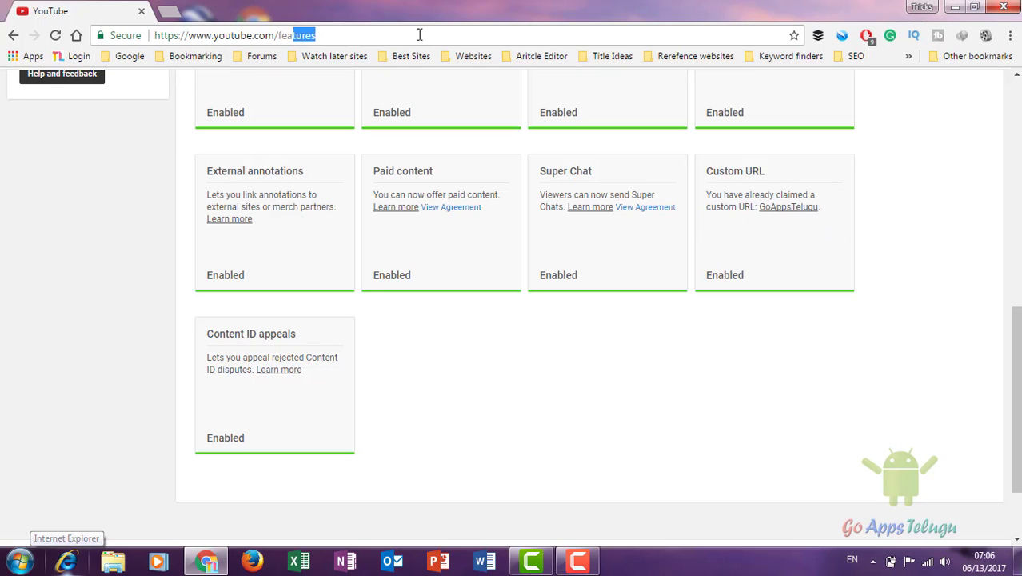
left_click(419, 34)
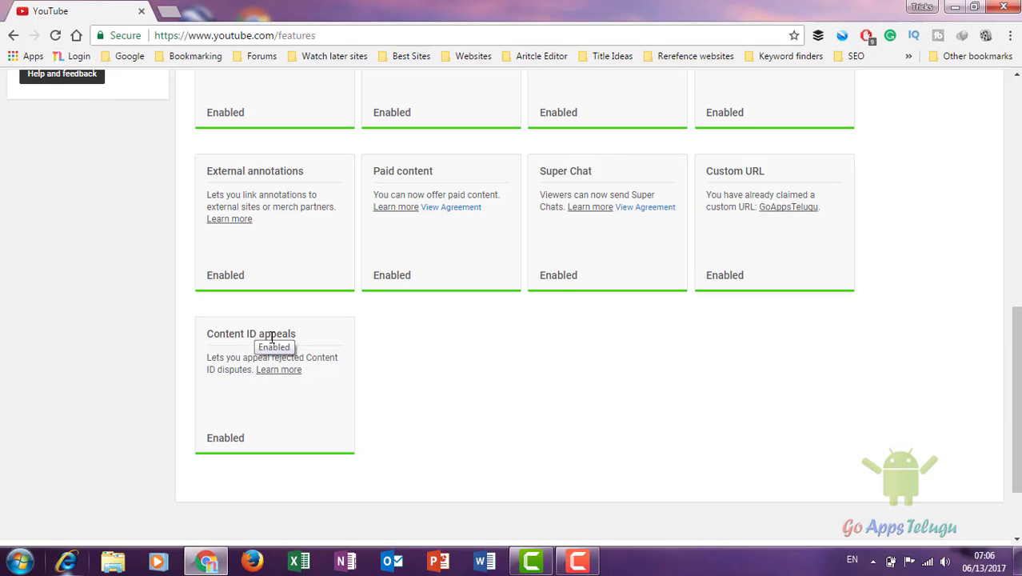
- Open the channel's Monetization page and review its account status and the links for changing monetization and AdSense settings
scroll(1016, 400, "up", 1)
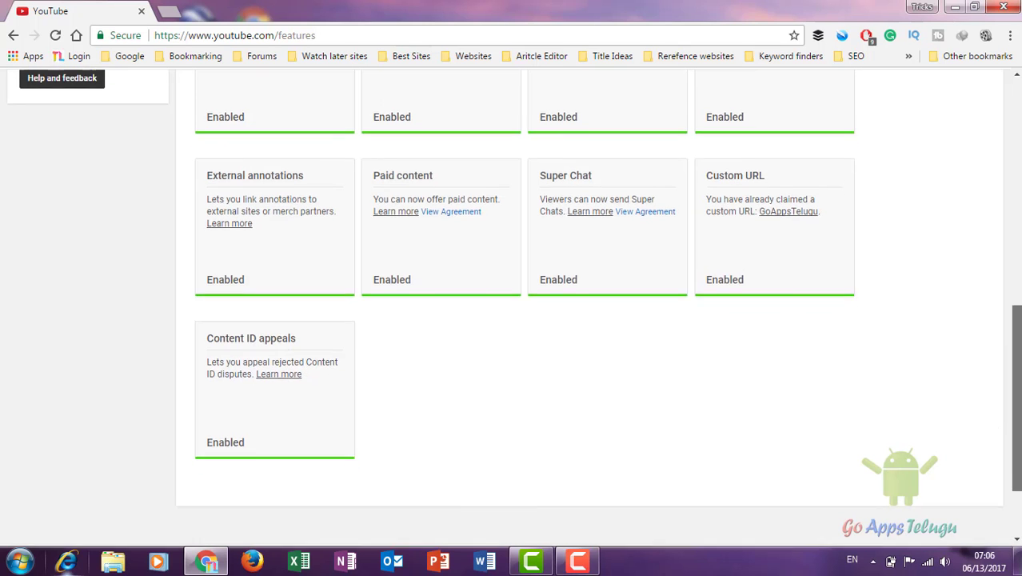
scroll(1015, 400, "up", 7)
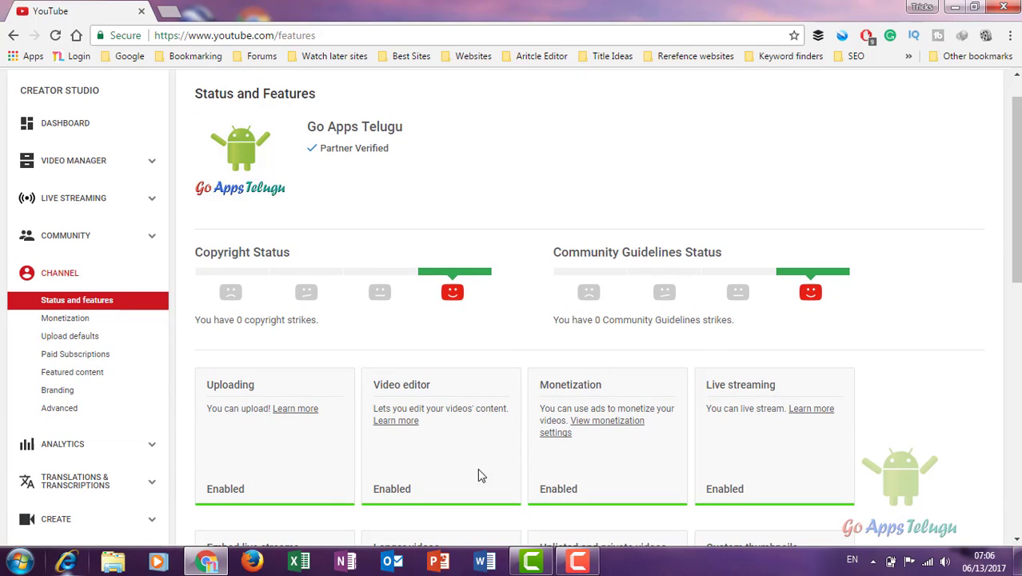
left_click(69, 320)
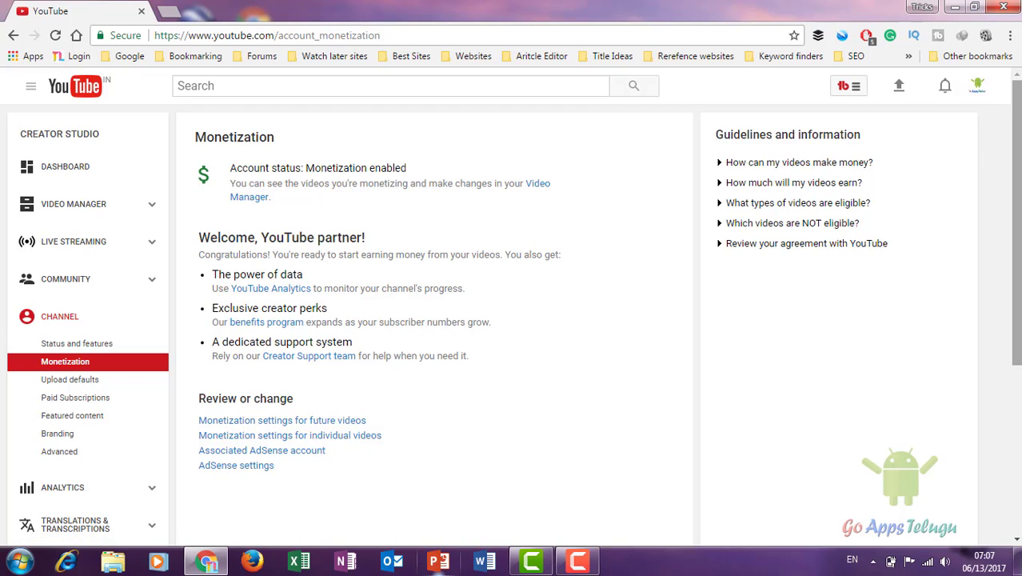
scroll(997, 210, "down", 1)
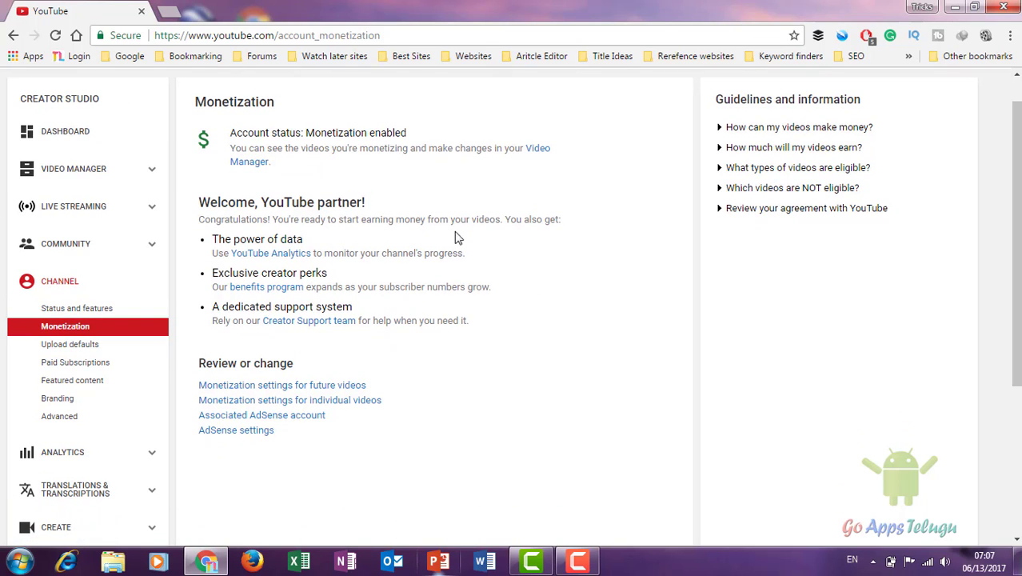
- Open the channel's Upload defaults and review the default privacy, category, license and title settings
left_click(70, 353)
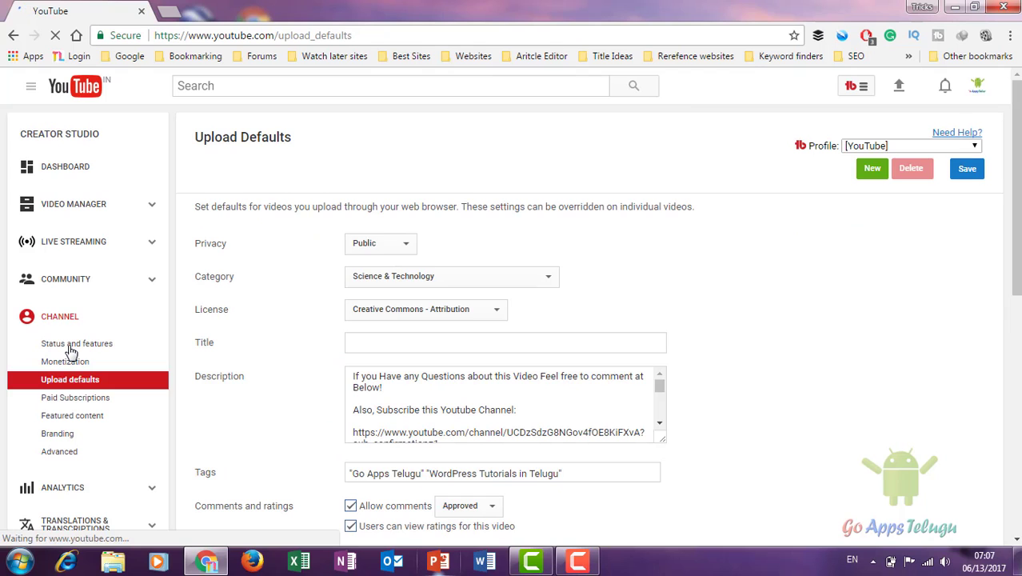
scroll(426, 296, "down", 1)
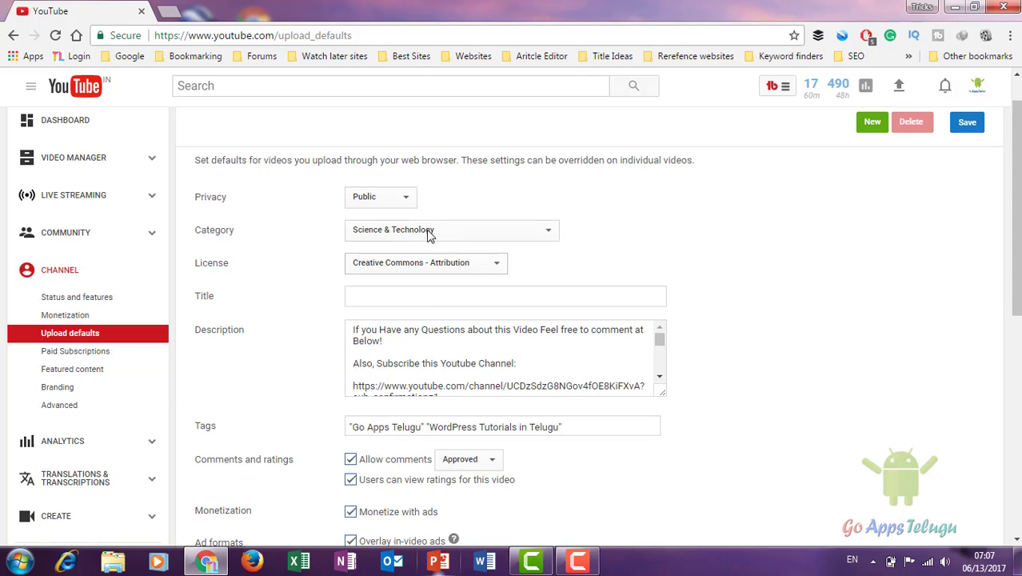
scroll(399, 198, "down", 1)
scroll(400, 200, "down", 1)
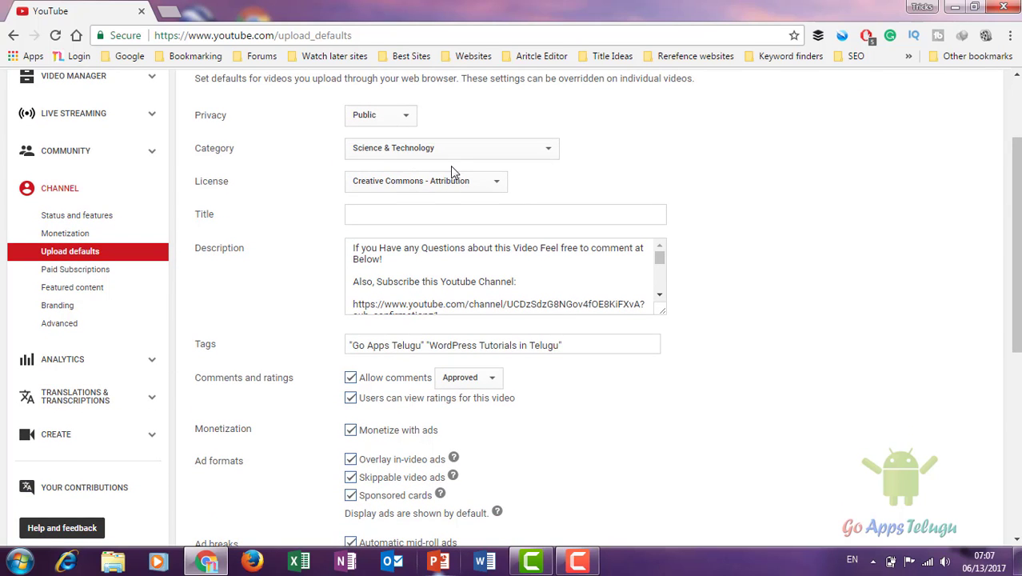
scroll(344, 200, "down", 1)
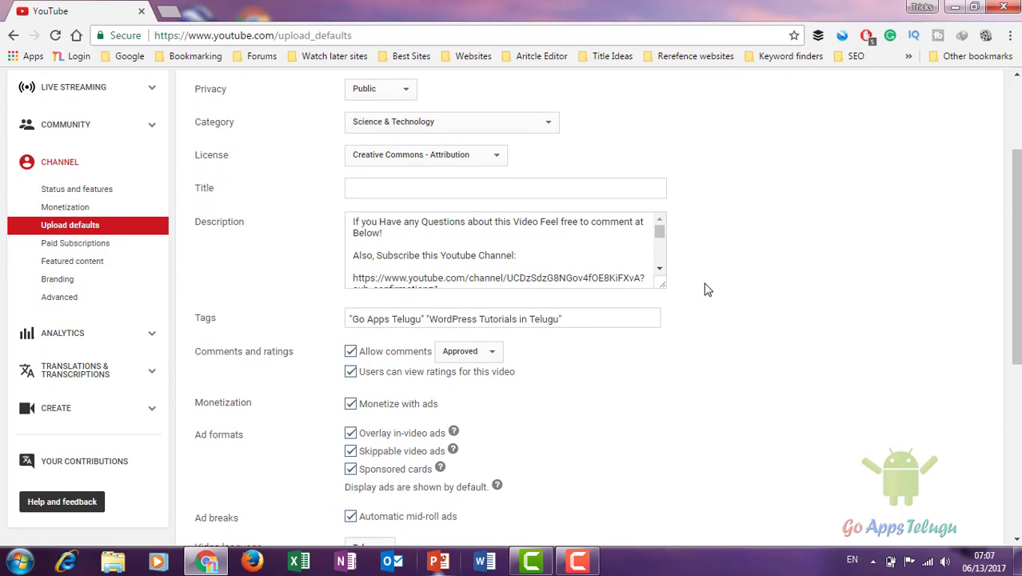
- Enlarge the default Description box to show its whole text and examine its subscribe, related videos and social link lines
left_click_drag(663, 284, 693, 528)
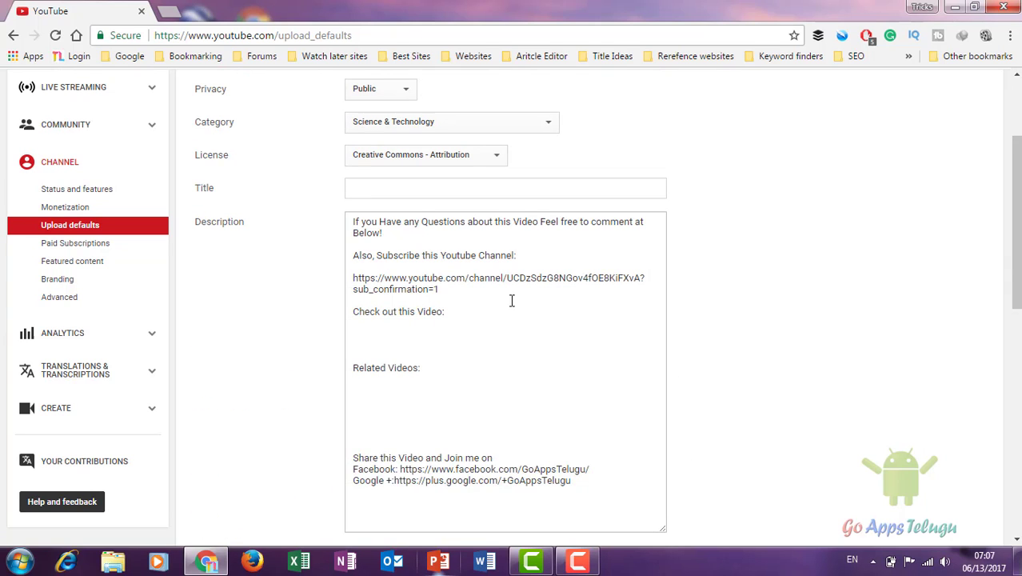
scroll(511, 299, "down", 5)
scroll(431, 180, "up", 4)
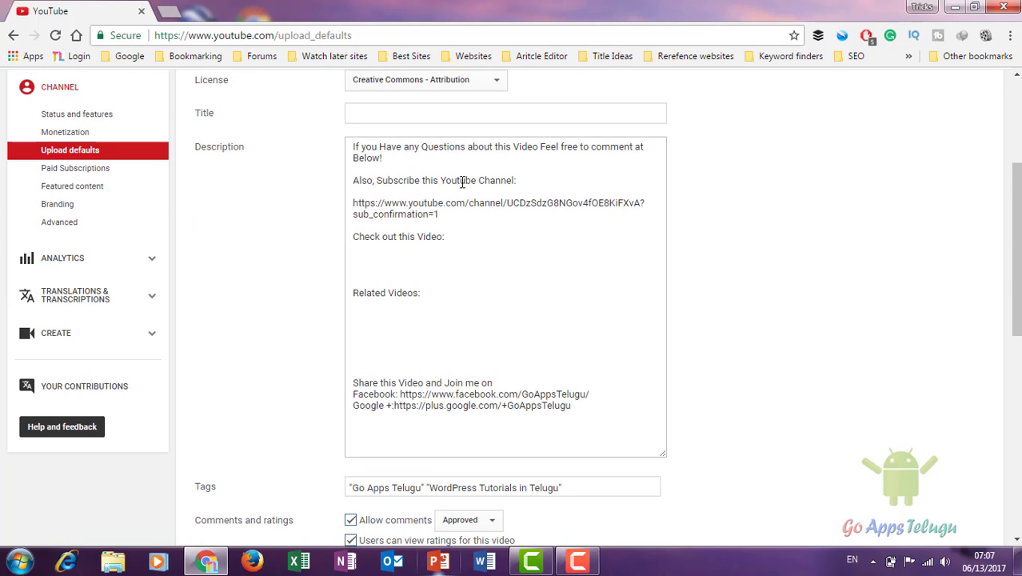
left_click_drag(348, 146, 433, 420)
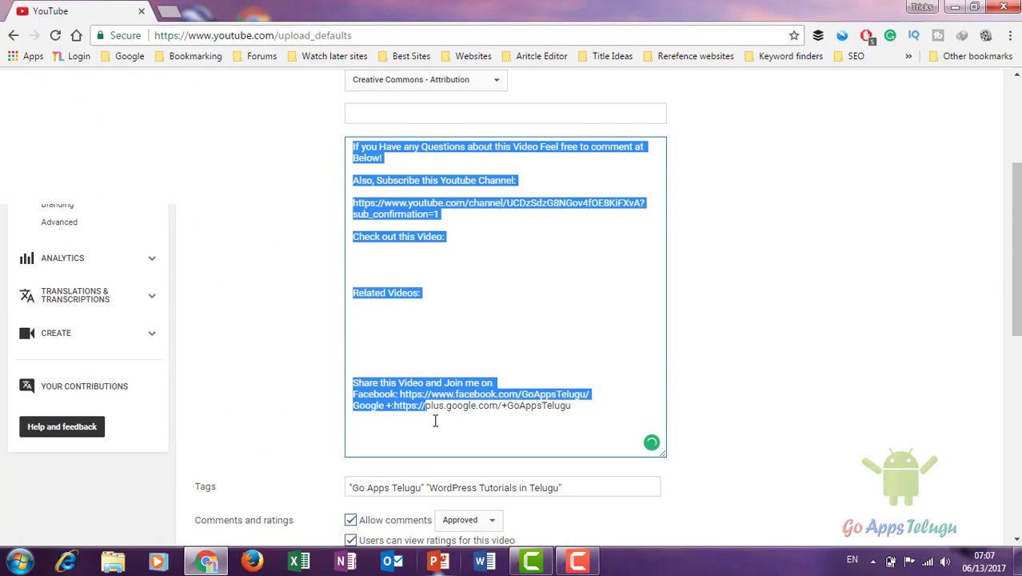
left_click(531, 290)
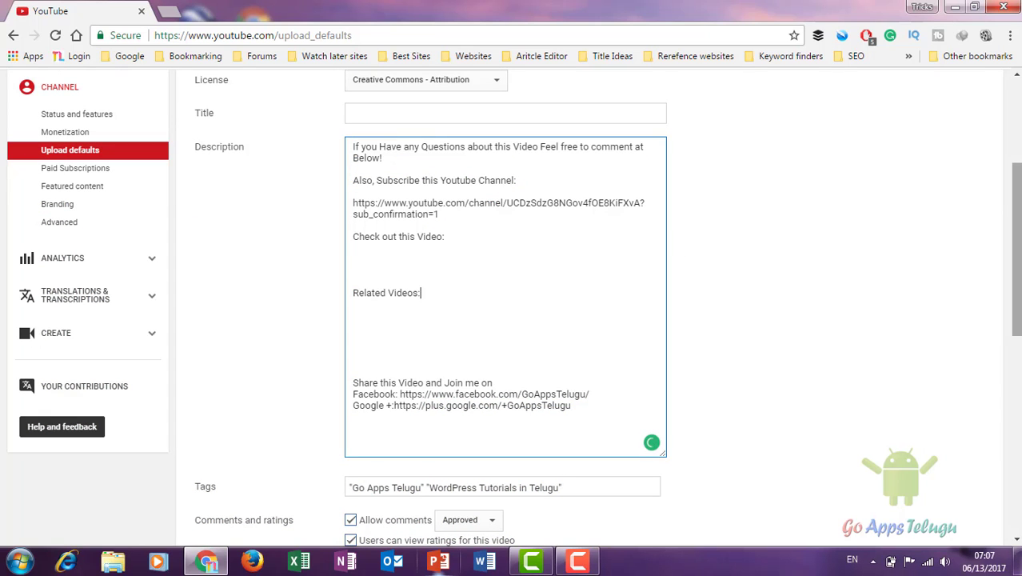
- Review the default tags and the remaining upload defaults, from comments and ad formats to video location and statistics
scroll(543, 272, "down", 4)
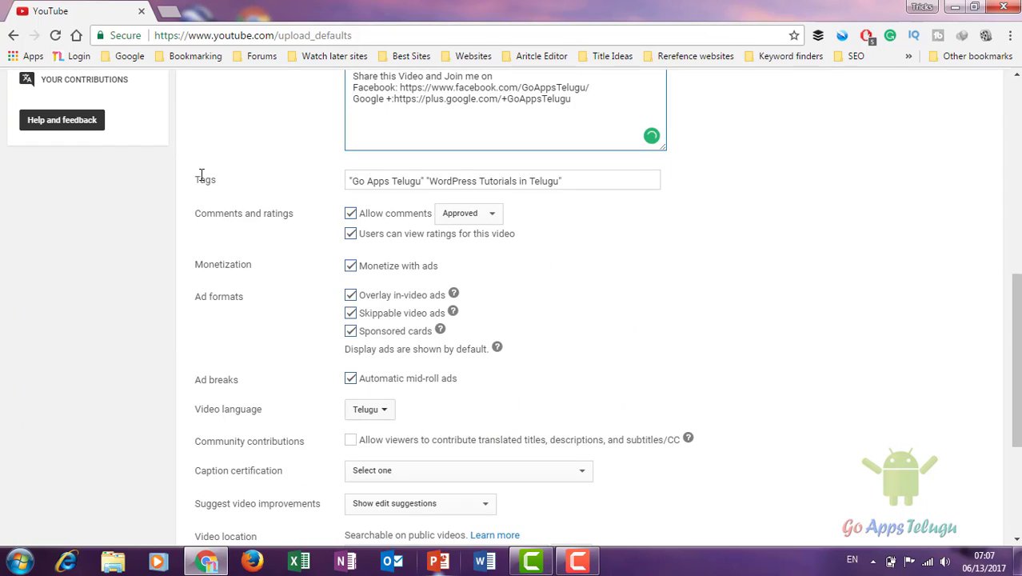
mouse_move(550, 180)
left_mouse_down()
mouse_move(390, 181)
mouse_move(550, 180)
left_mouse_up()
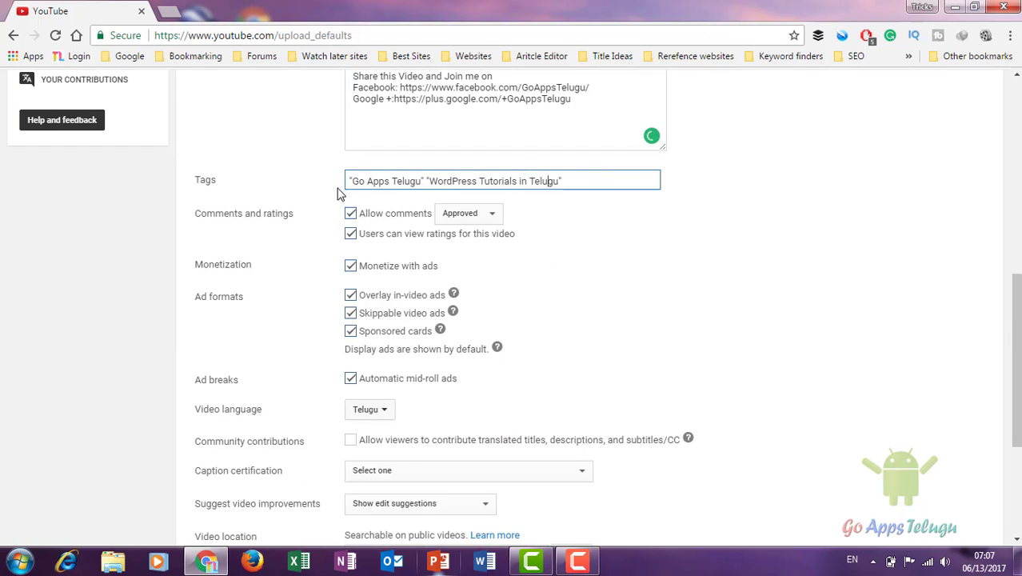
left_click_drag(349, 181, 484, 184)
left_click(522, 184)
left_click_drag(1013, 392, 1013, 431)
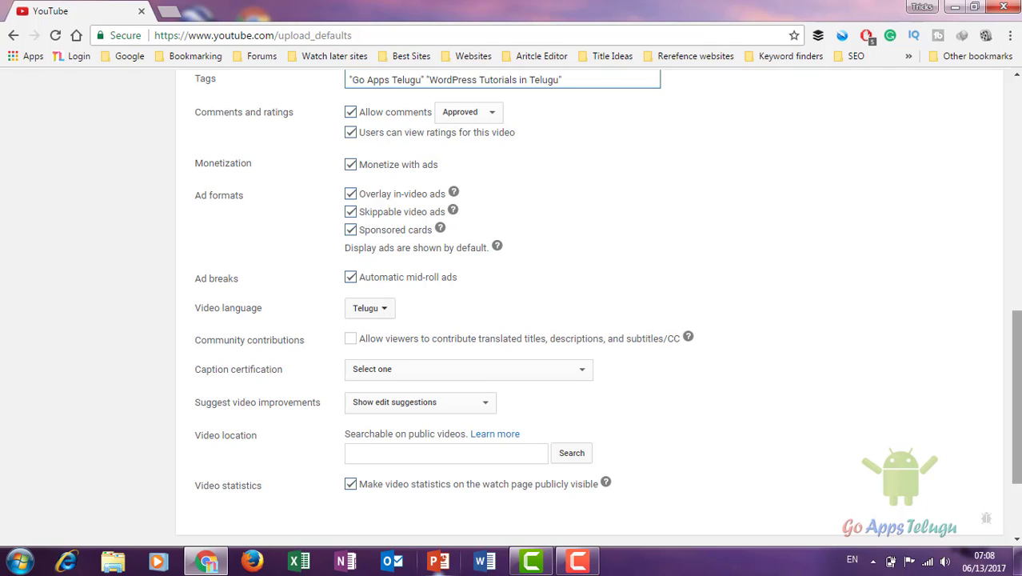
scroll(589, 303, "down", 3)
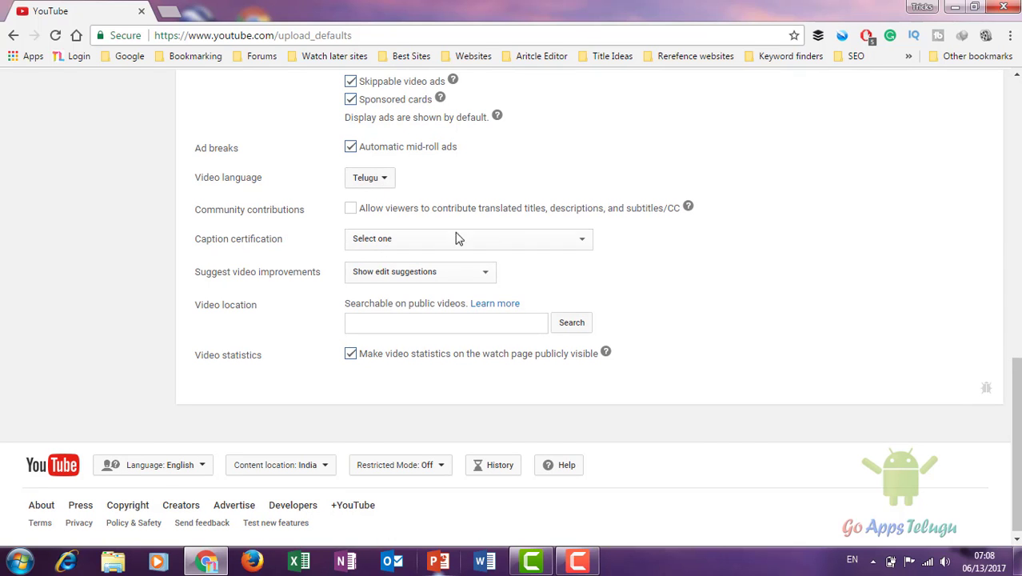
- Open the channel's Paid Subscriptions page and review its channel status options
left_click_drag(1016, 443, 69, 389)
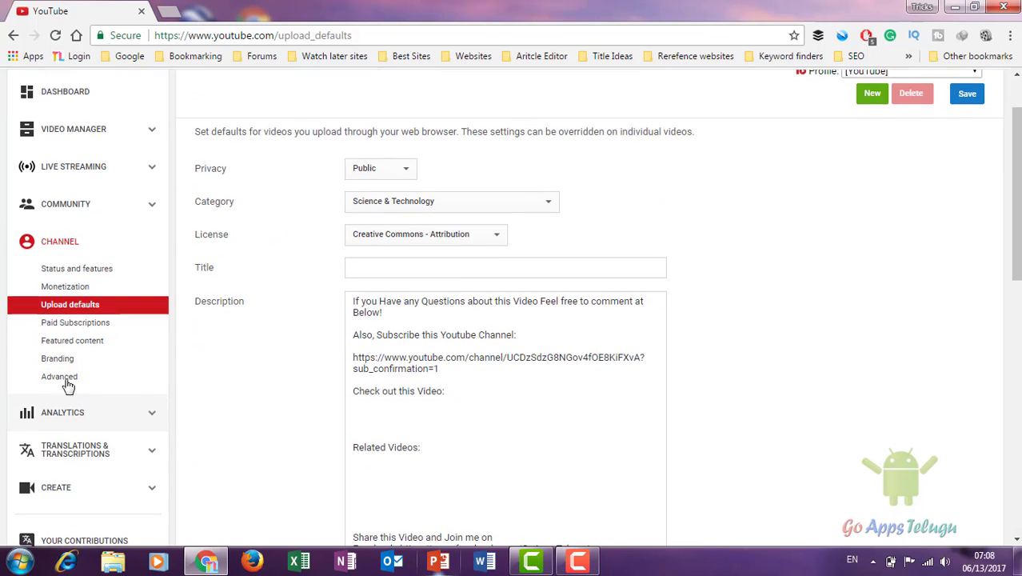
left_click(77, 323)
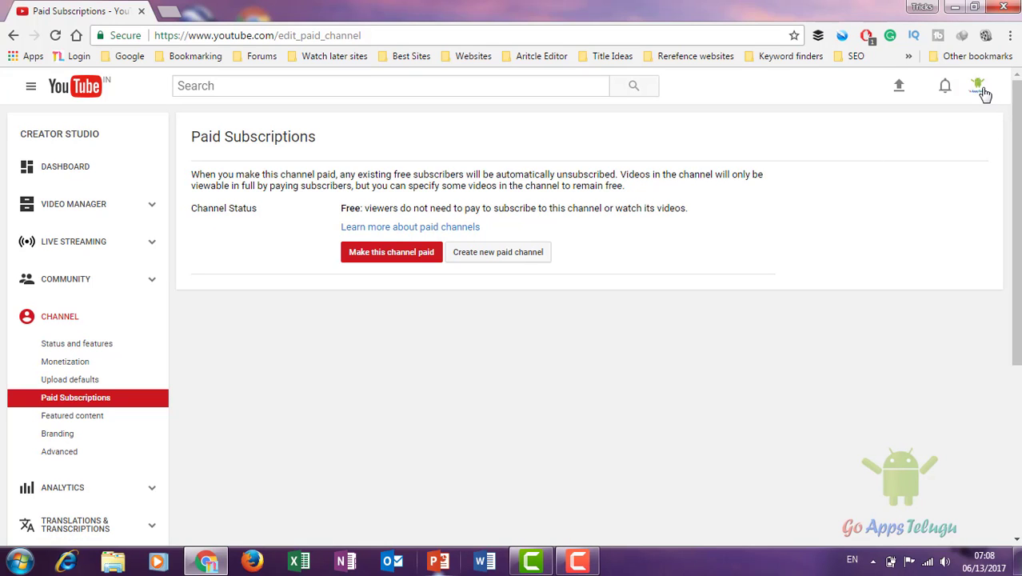
scroll(71, 427, "down", 1)
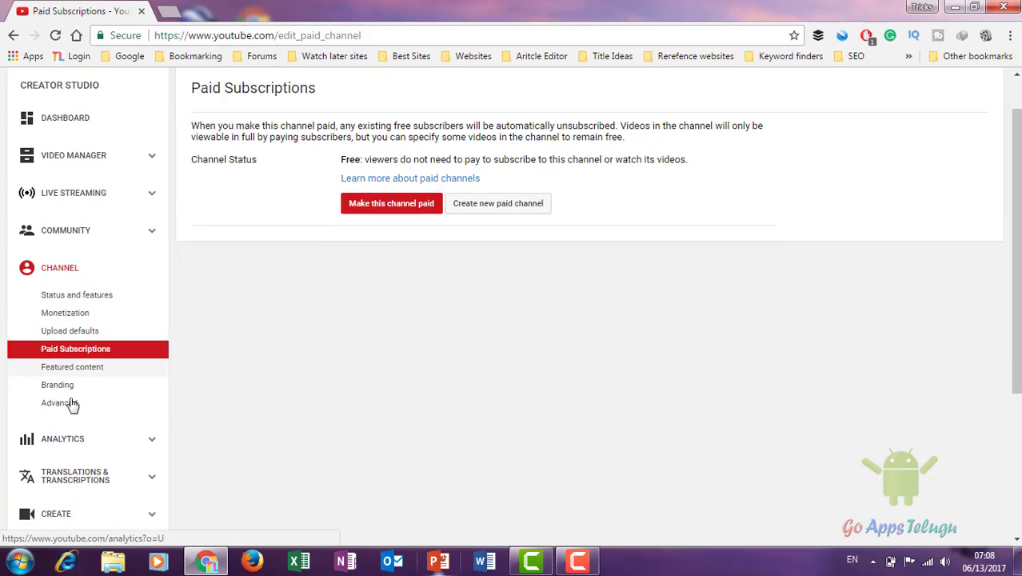
- Open the channel's Featured content page and review the featured video's display time, timing, custom message and channel ad options
left_click(61, 344)
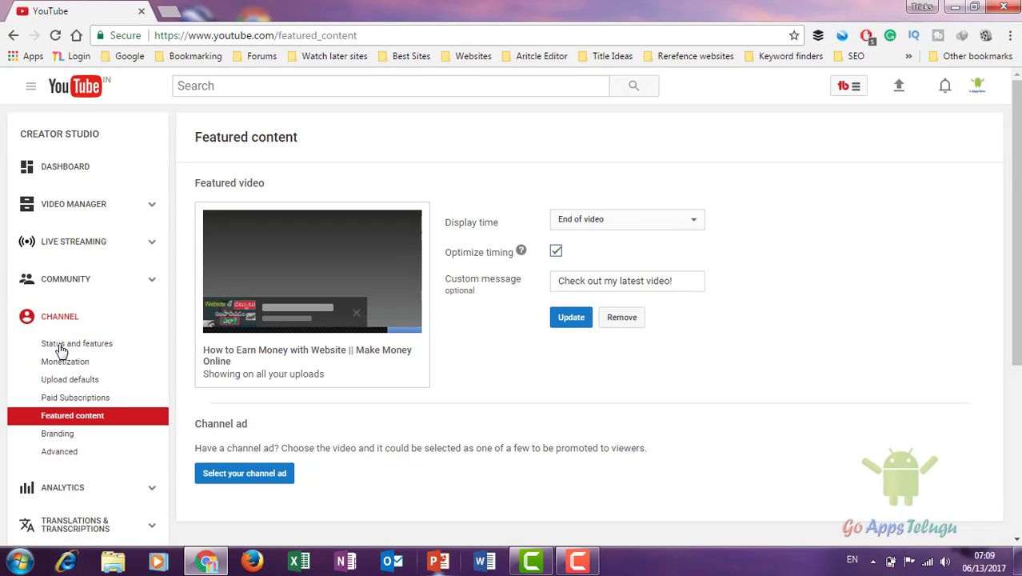
left_click(60, 350)
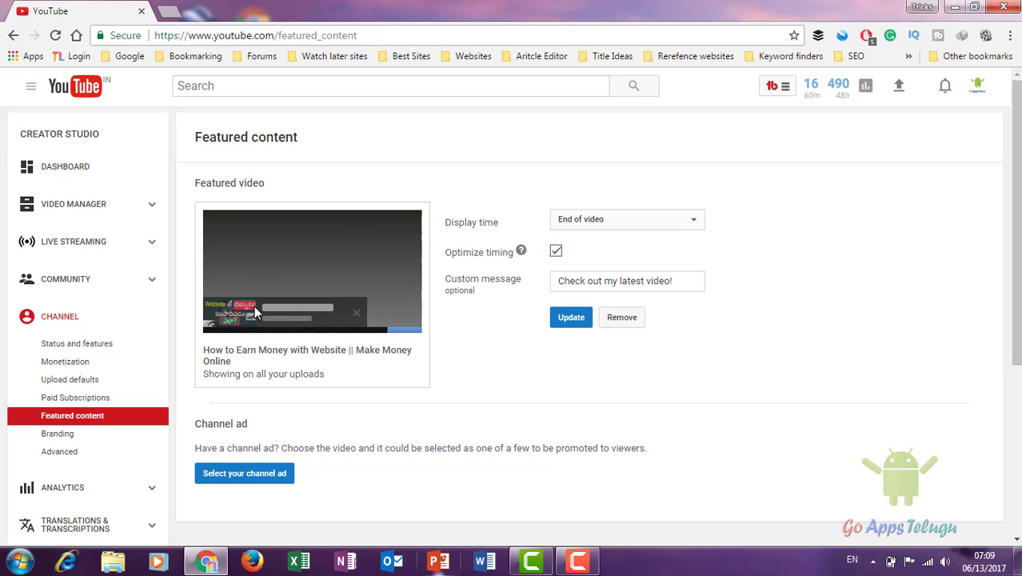
scroll(1015, 223, "down", 1)
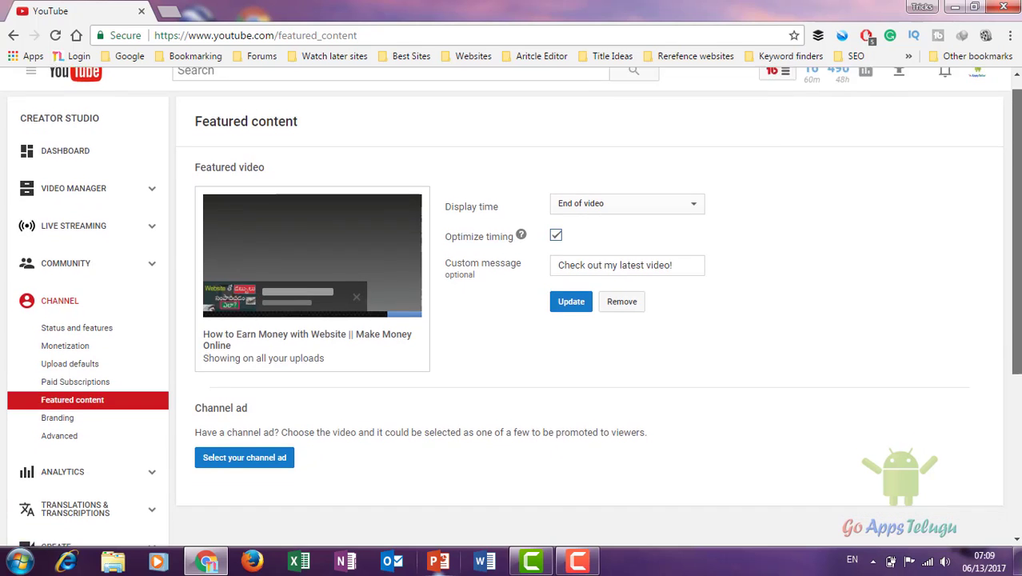
scroll(560, 240, "down", 2)
scroll(560, 240, "up", 1)
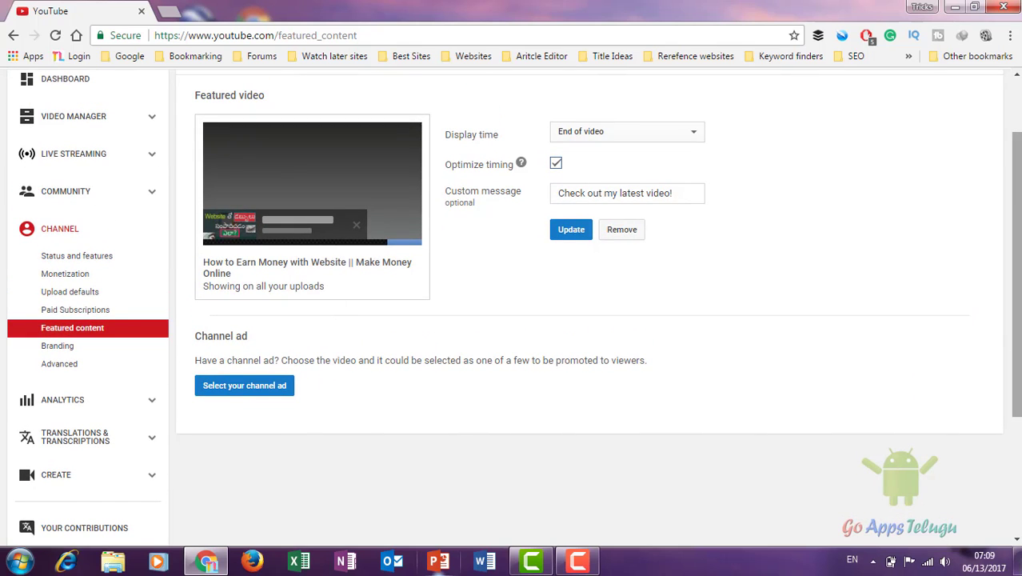
scroll(1016, 240, "up", 1)
scroll(560, 320, "down", 1)
- Open the channel's Branding page with its watermark option, and switch to the Creator Studio settings video in Windows Media Player
left_click(57, 334)
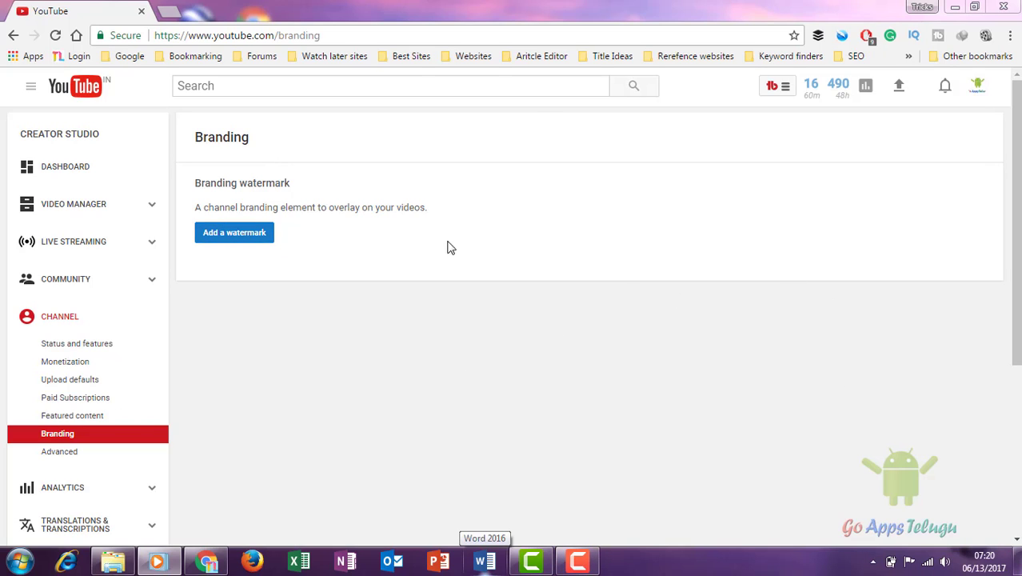
left_click(159, 562)
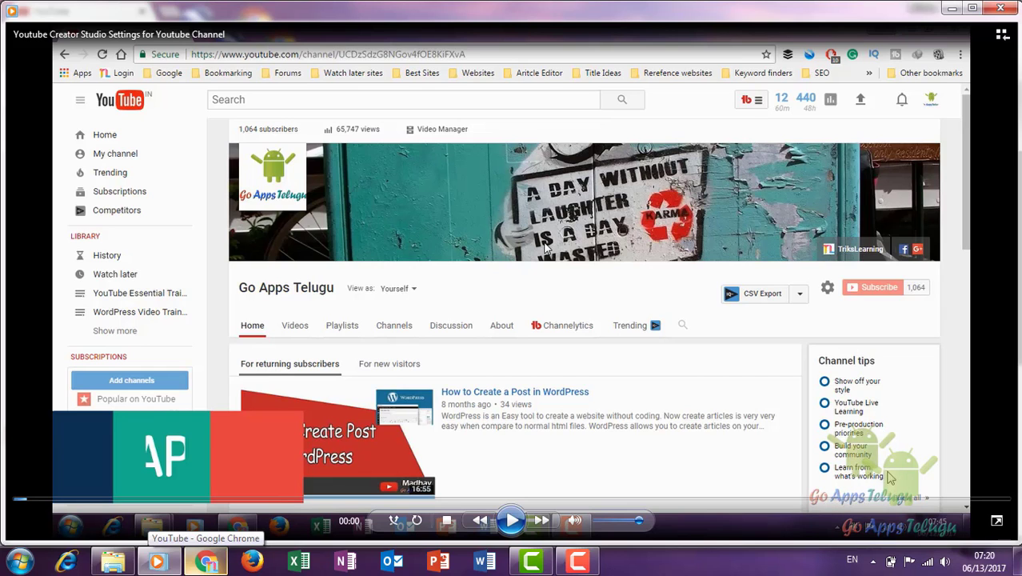
- Return to the Branding page in Chrome, view the watermark upload requirements and close the dialog without adding a watermark
left_click(952, 8)
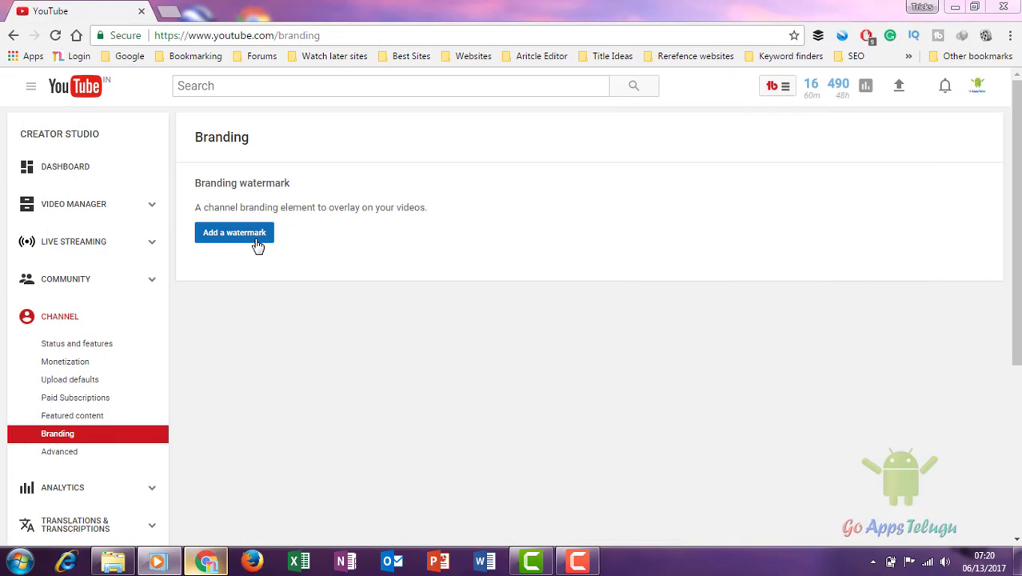
left_click(257, 241)
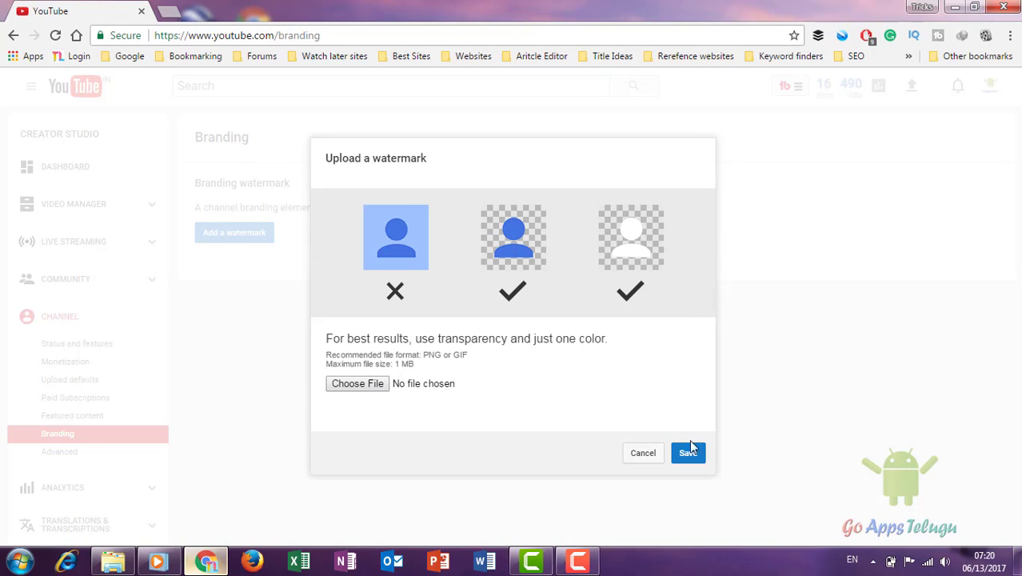
left_click(654, 455)
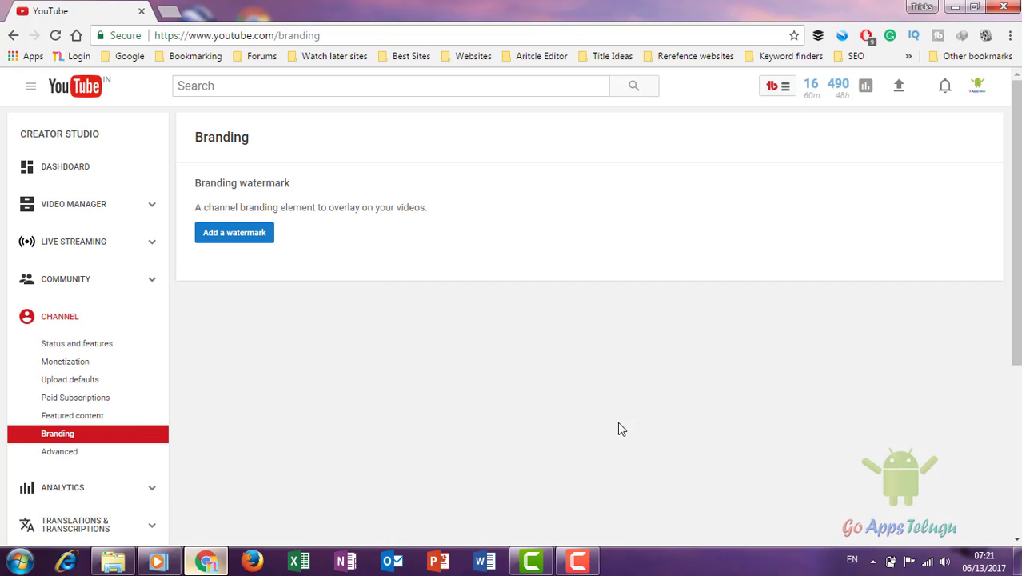
- Open the channel's Advanced settings page and review the account's country and full list of channel keywords
left_click(53, 451)
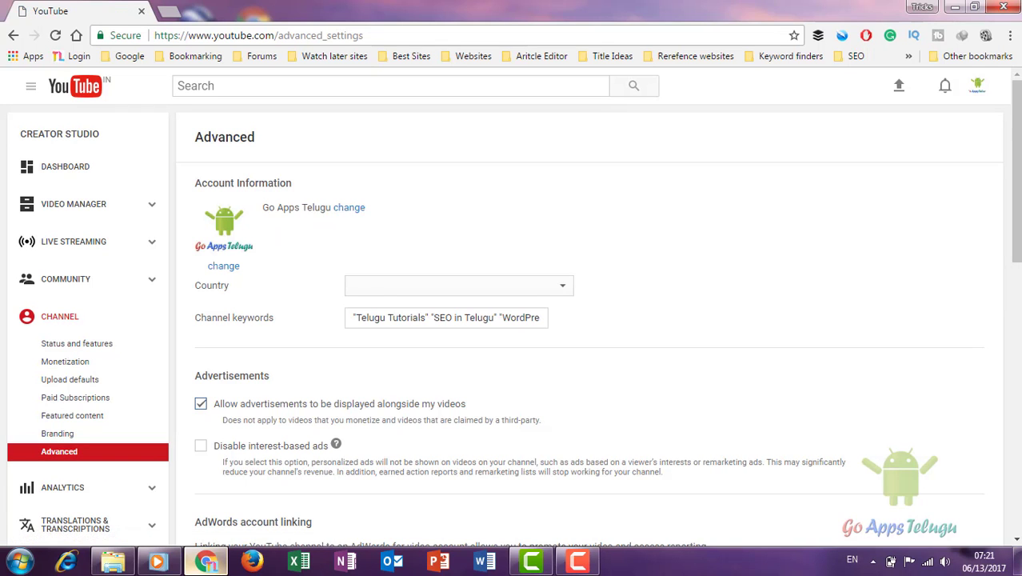
scroll(607, 301, "down", 1)
scroll(432, 282, "down", 1)
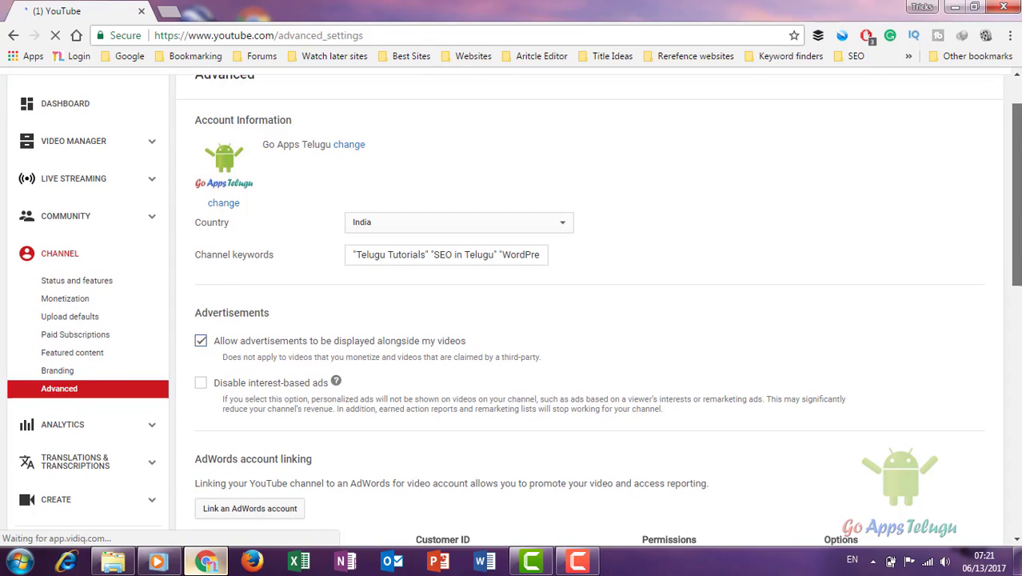
left_click(463, 241)
key("ctrl+a")
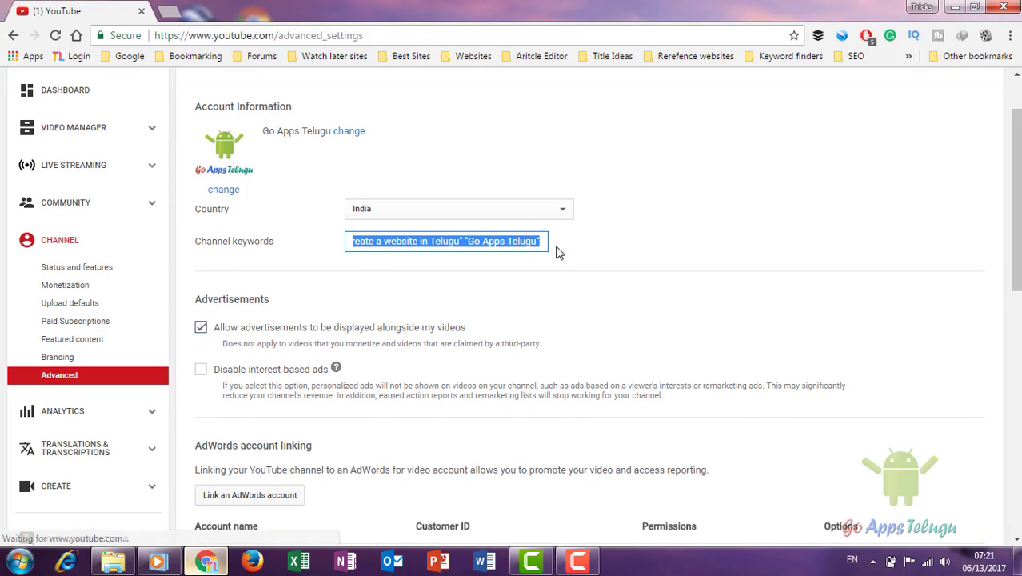
left_click(520, 241)
- Review the advertisement options and the AdWords account linking section of the Advanced settings
scroll(520, 241, "down", 1)
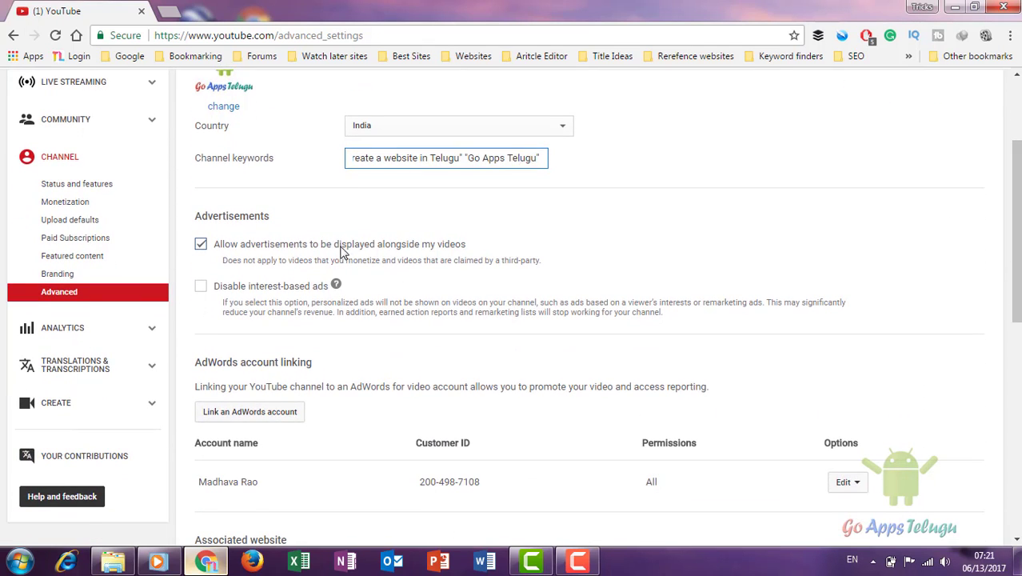
key("Return")
scroll(854, 252, "down", 3)
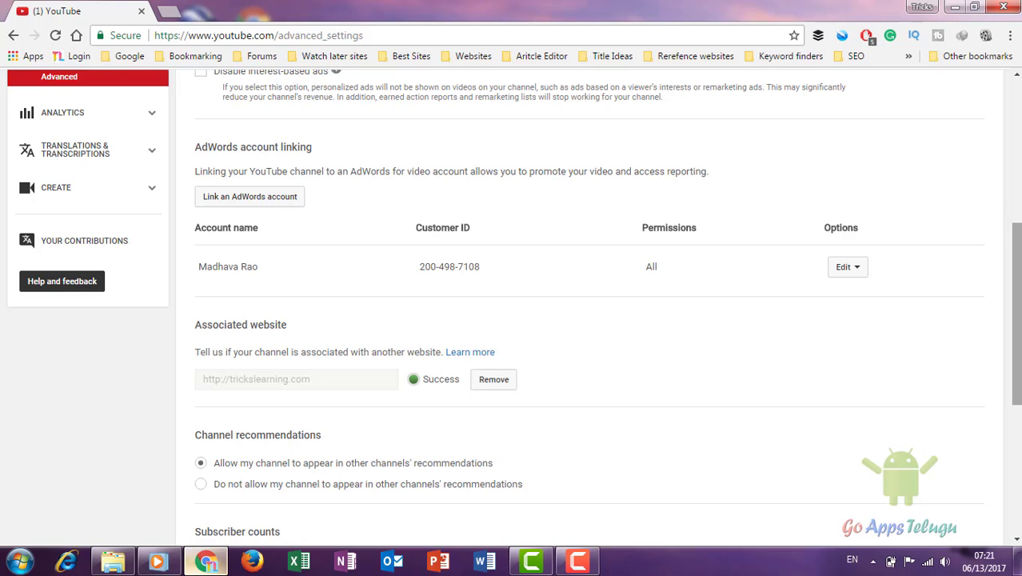
- Review the associated website, channel recommendations, subscriber counts and Google Analytics tracking ID settings, and return to the account information
scroll(318, 231, "down", 3)
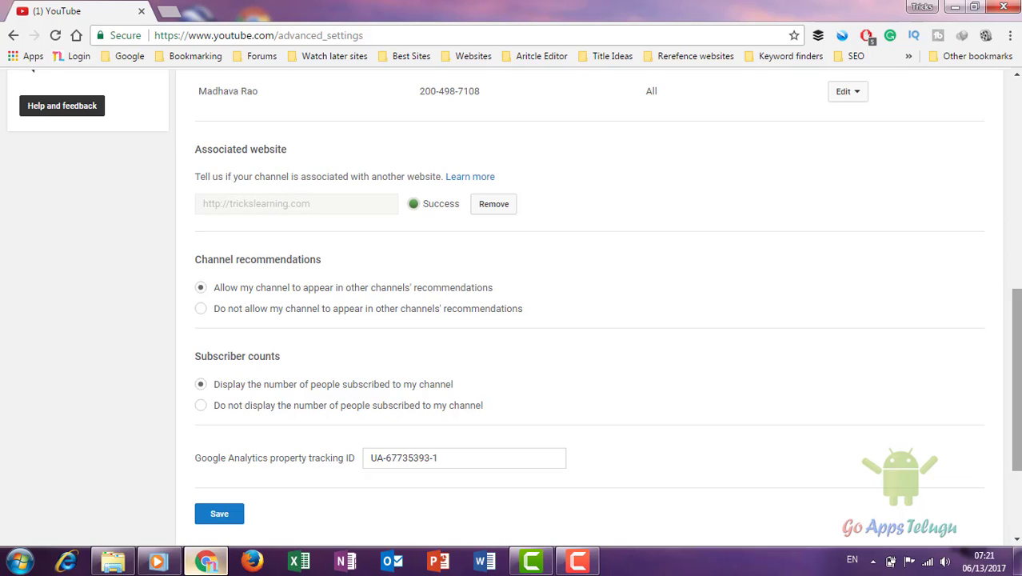
scroll(426, 256, "down", 1)
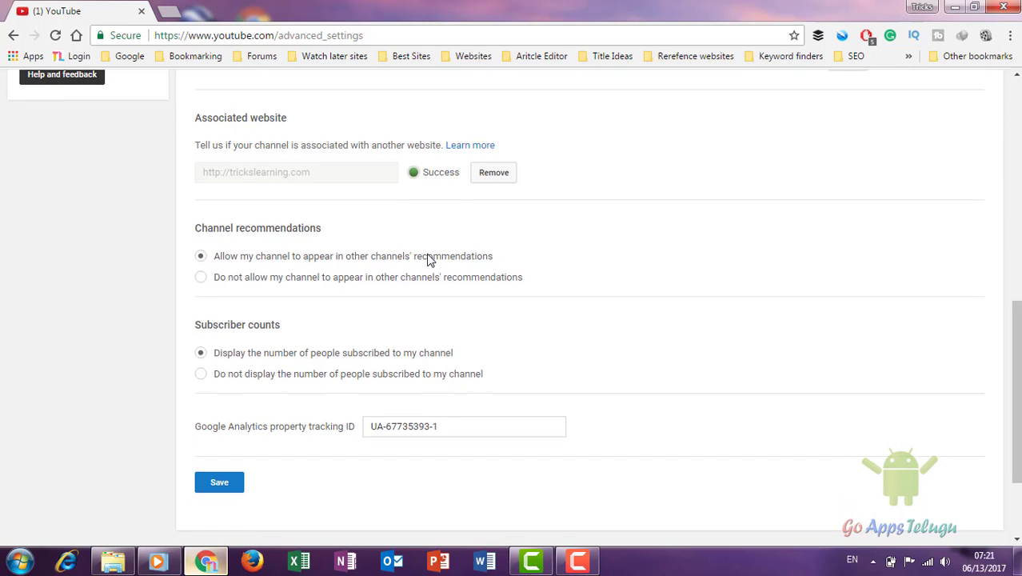
left_click_drag(306, 180, 215, 176)
left_click(215, 176)
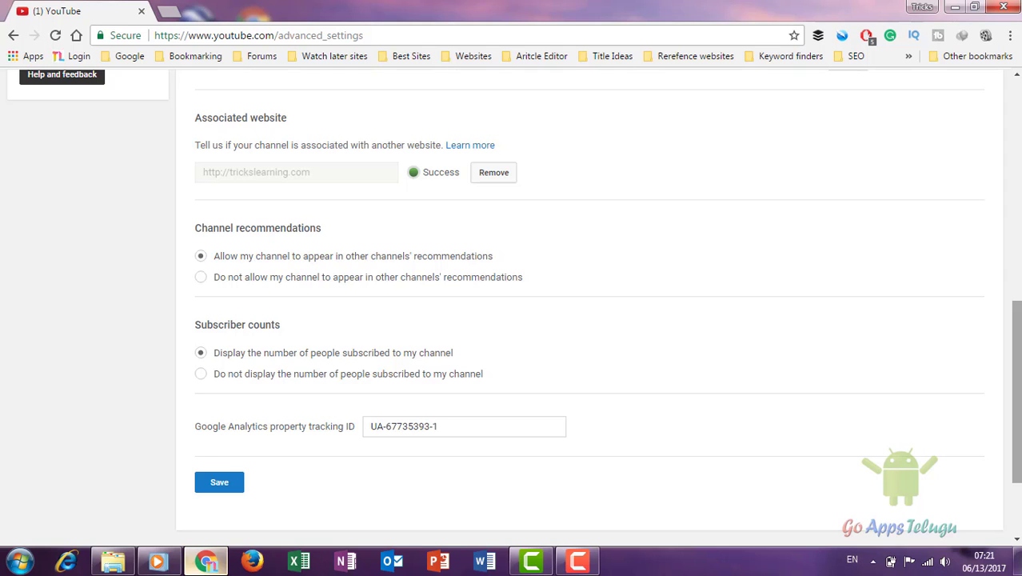
scroll(270, 204, "down", 1)
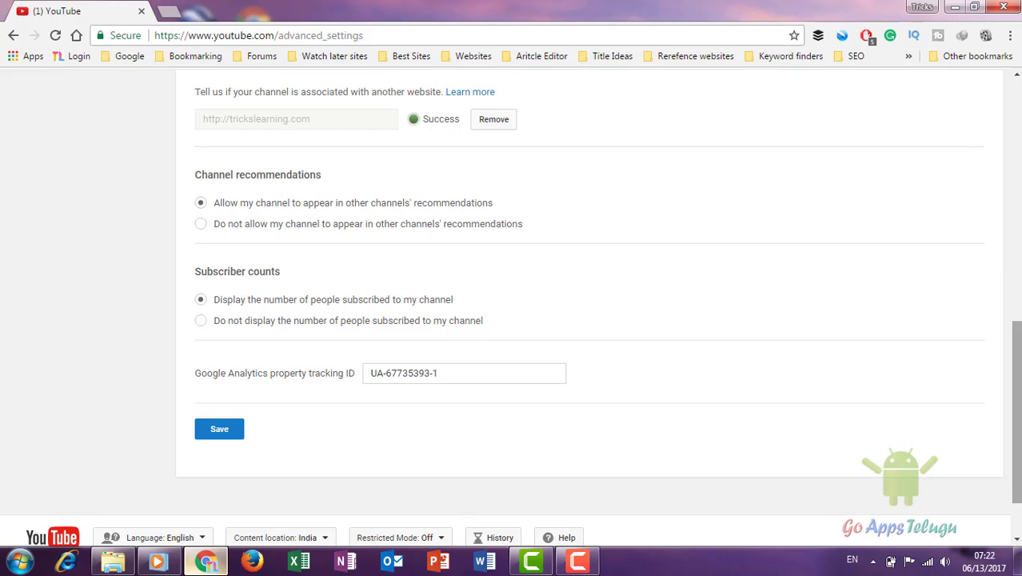
scroll(1014, 408, "up", 1)
scroll(511, 320, "up", 8)
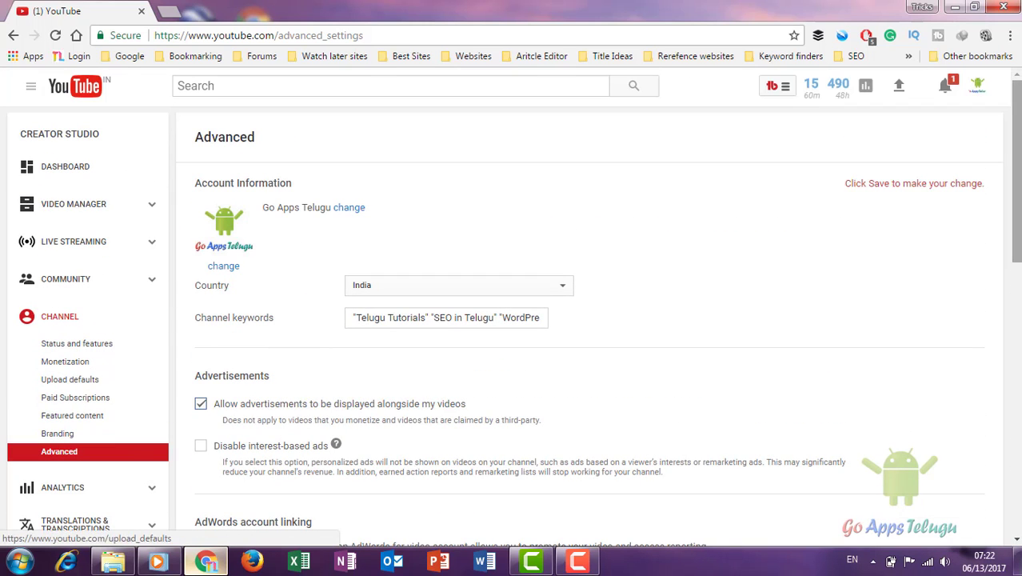
scroll(506, 209, "down", 1)
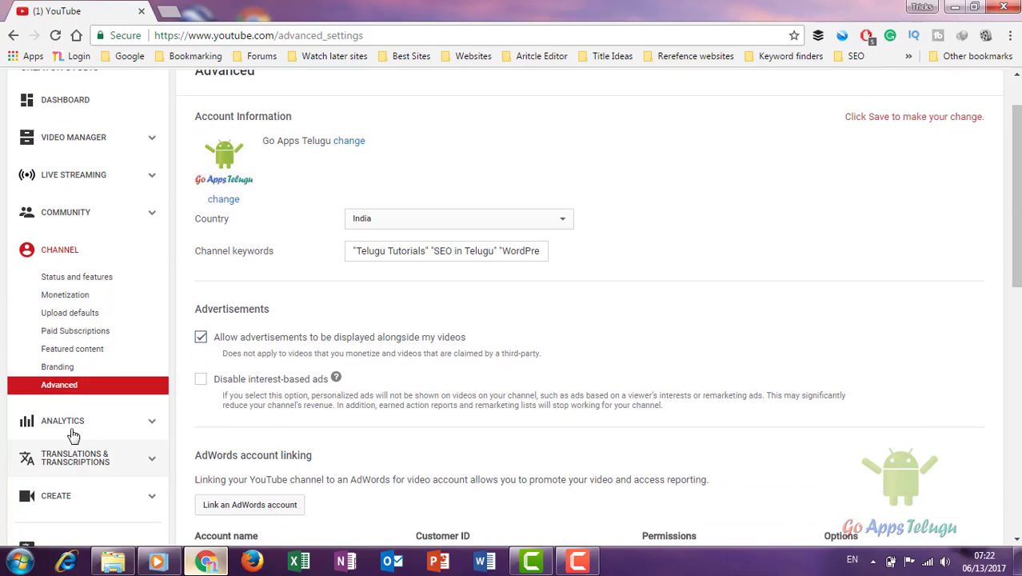